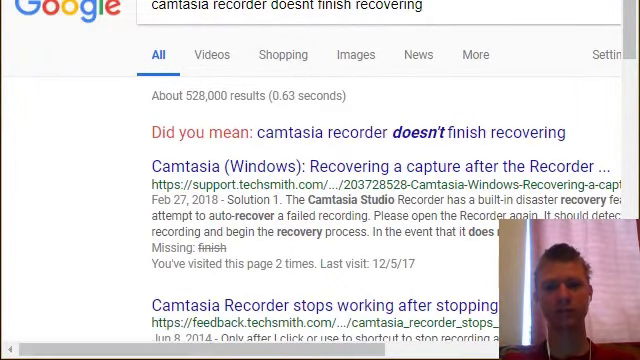
pyautogui.scroll(1, 625, 5)
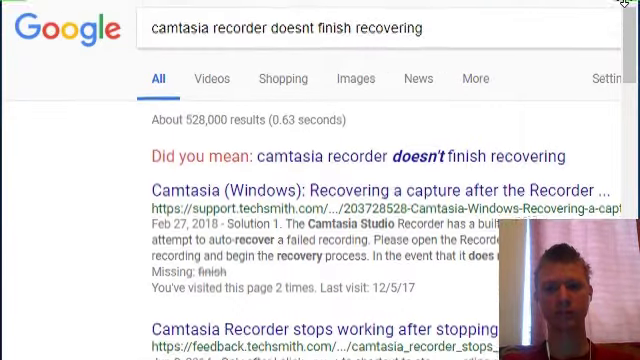
# Turn the computer's sound volume up four steps while the Google results are showing
pyautogui.press('XF86AudioRaiseVolume')
pyautogui.press('XF86AudioRaiseVolume')
pyautogui.press('XF86AudioRaiseVolume')
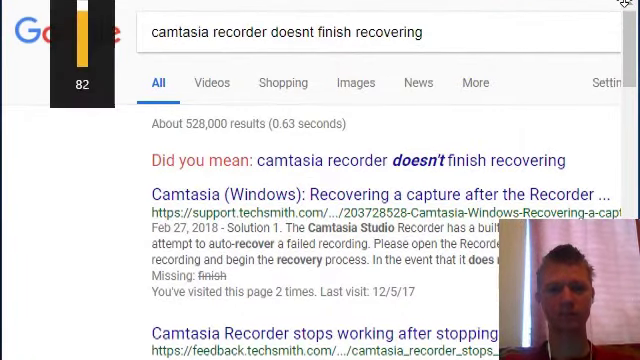
pyautogui.press('XF86AudioRaiseVolume')
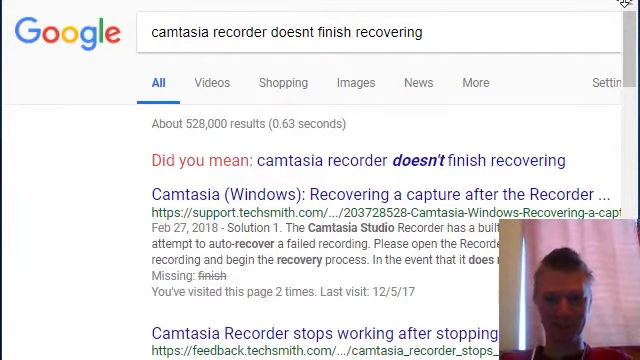
pyautogui.press('XF86AudioRaiseVolume')
pyautogui.press('XF86AudioRaiseVolume')
pyautogui.press('XF86AudioRaiseVolume')
pyautogui.press('XF86AudioRaiseVolume')
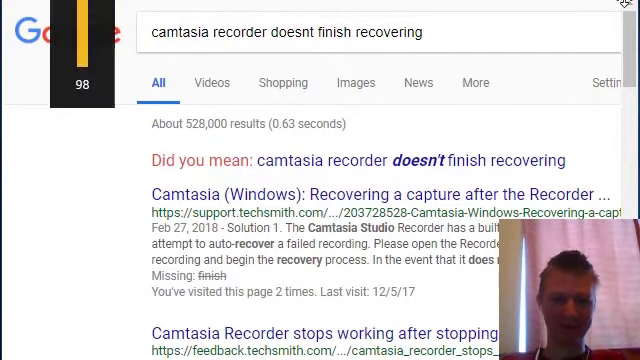
pyautogui.press('XF86AudioRaiseVolume')
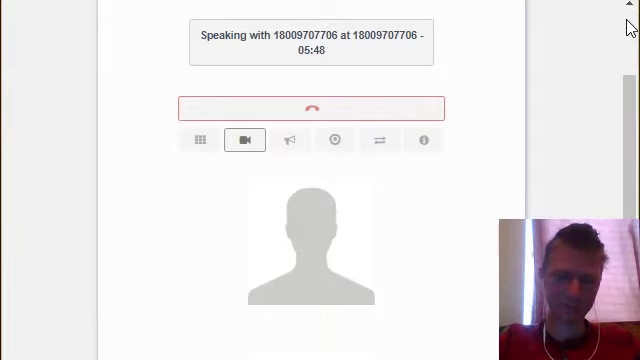
pyautogui.press('XF86AudioRaiseVolume')
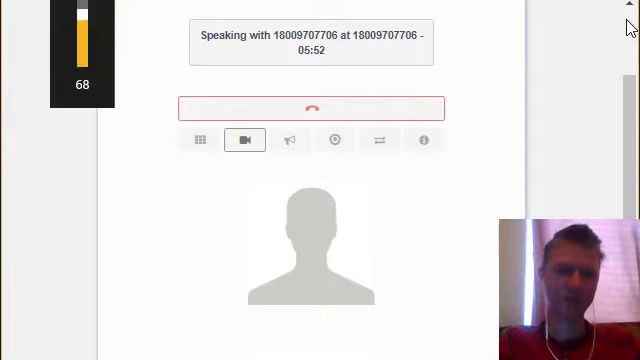
pyautogui.press('XF86AudioRaiseVolume')
pyautogui.press('XF86AudioRaiseVolume')
pyautogui.press('XF86AudioRaiseVolume')
pyautogui.press('XF86AudioRaiseVolume')
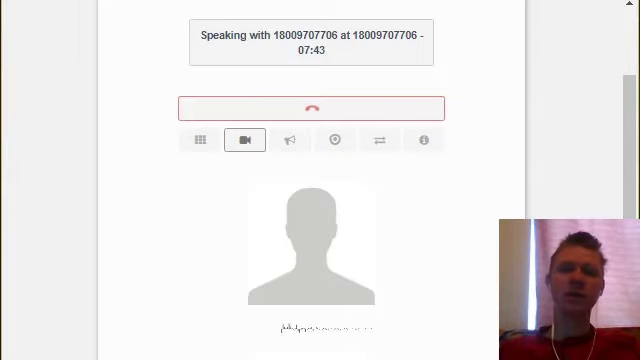
pyautogui.click(357, 108)
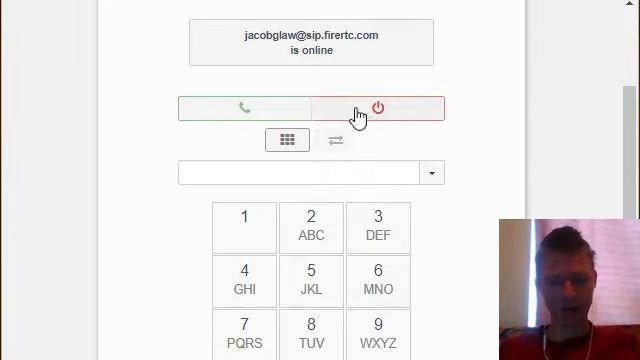